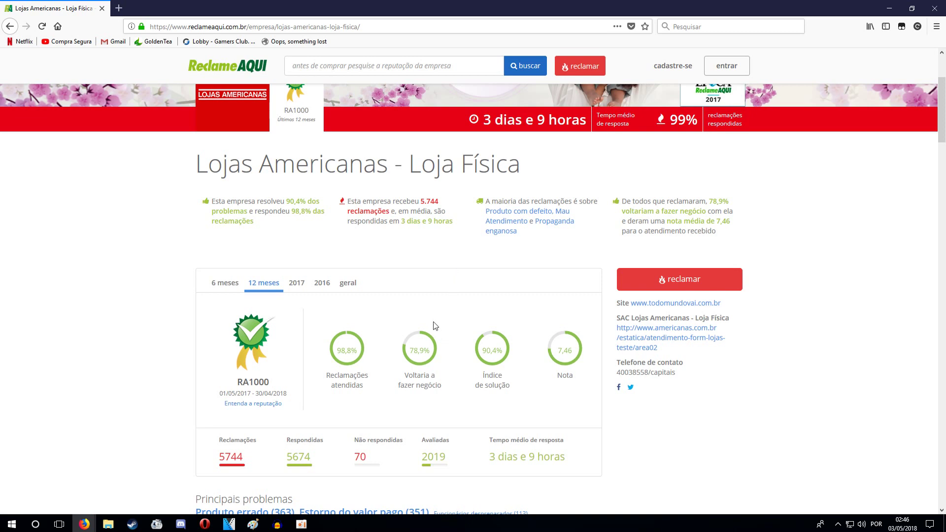
# - Start a complaint against Lojas Americanas - Loja Física using the consumer profile
pyautogui.scroll(1, 431, 322)
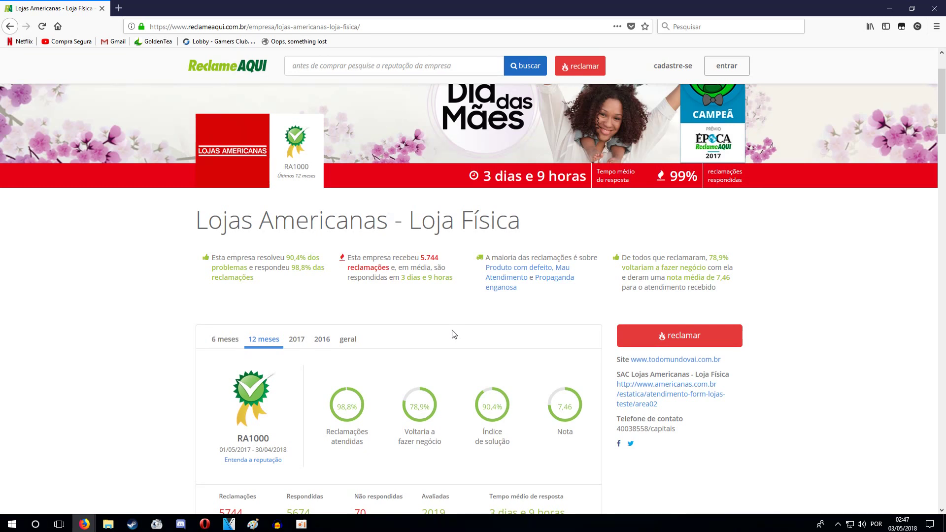
pyautogui.scroll(1, 478, 318)
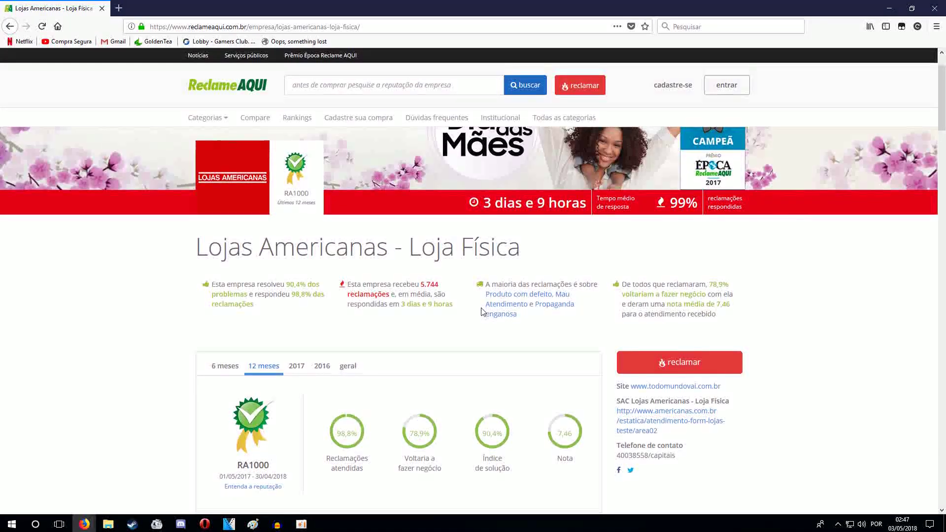
pyautogui.scroll(-1, 481, 311)
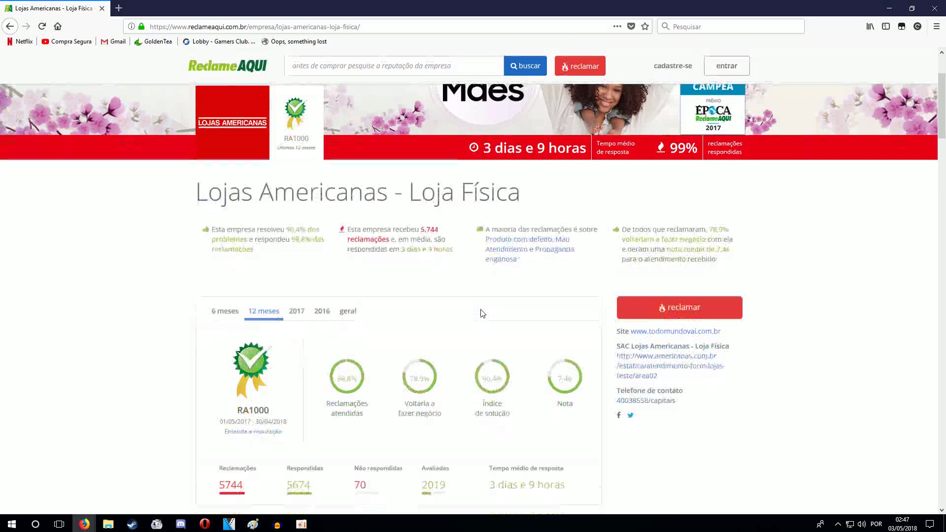
pyautogui.click(647, 307)
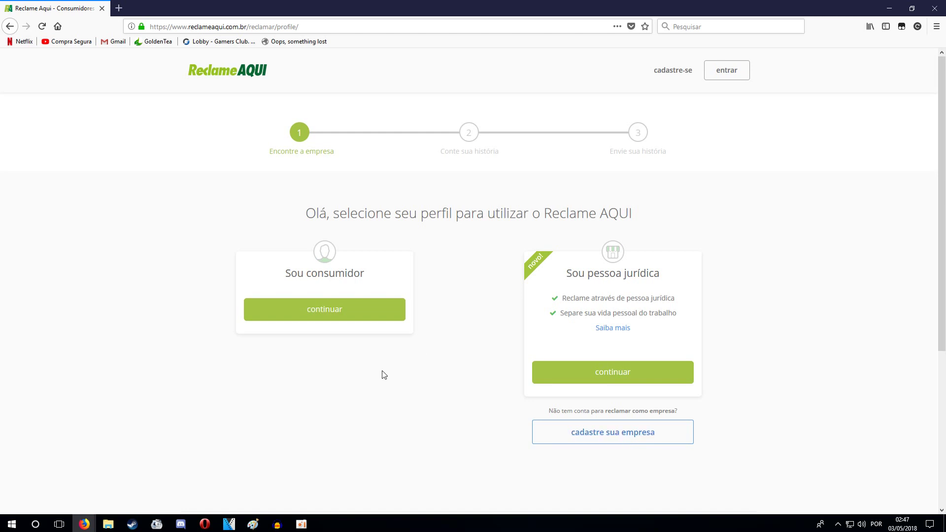
pyautogui.click(365, 309)
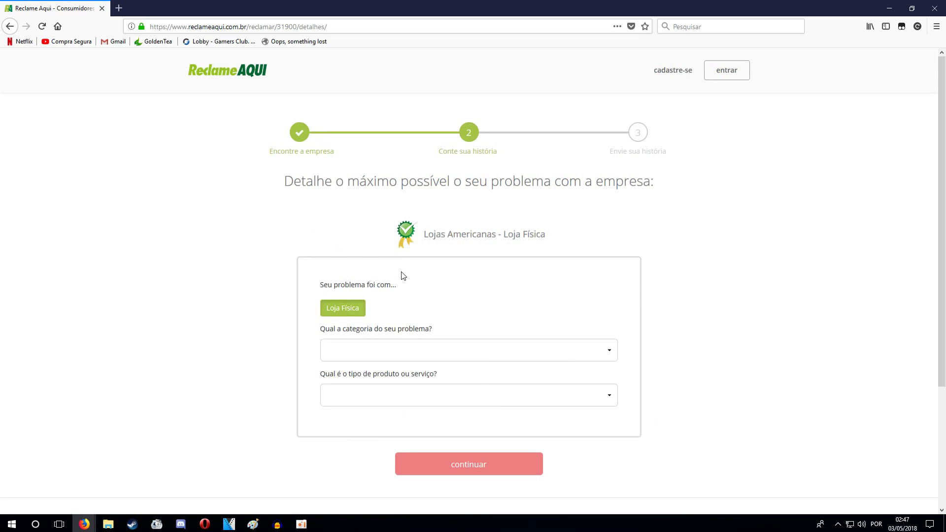
pyautogui.scroll(-1, 403, 276)
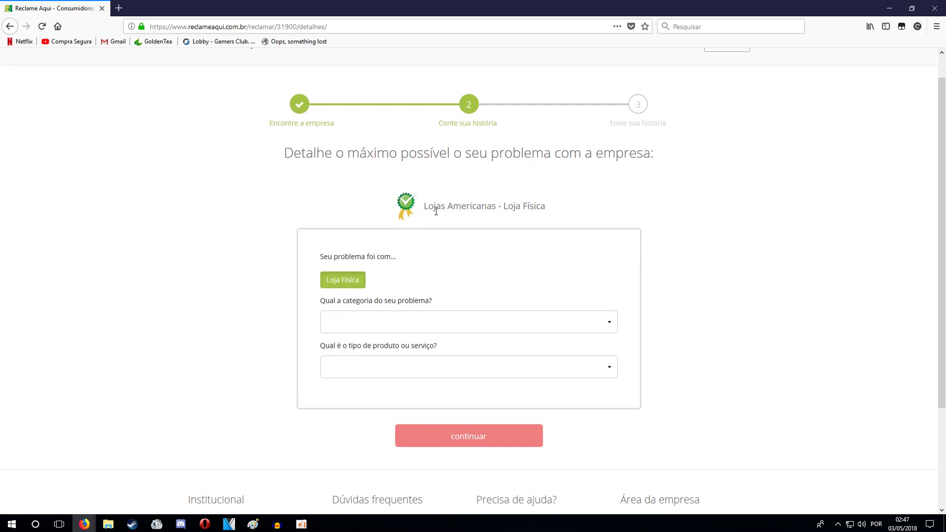
pyautogui.scroll(1, 428, 209)
# - Start a new complaint from the Reclame AQUI home page and search for the company "kabum"
pyautogui.click(233, 74)
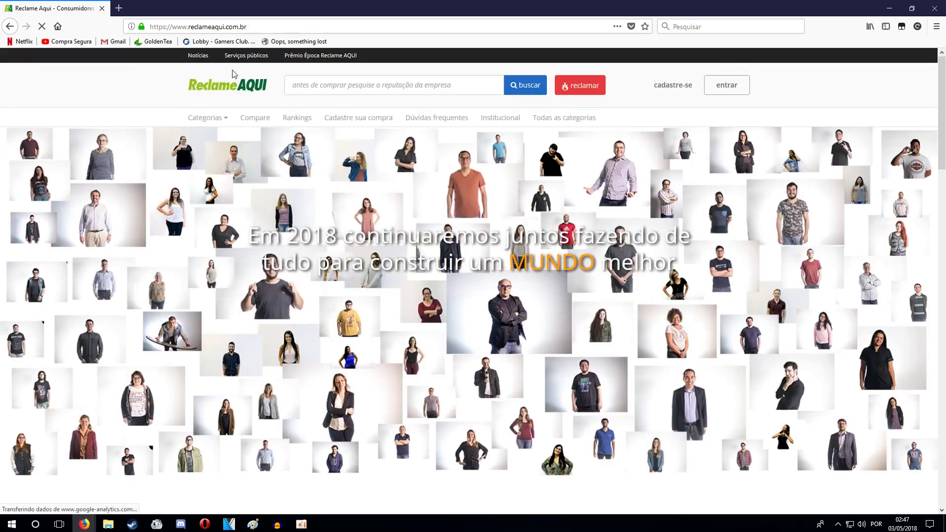
pyautogui.click(585, 86)
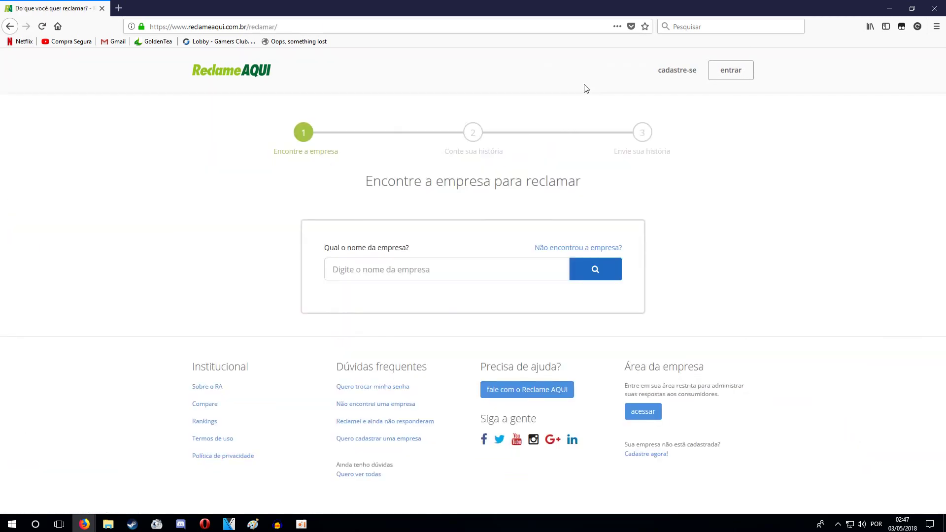
pyautogui.click(411, 276)
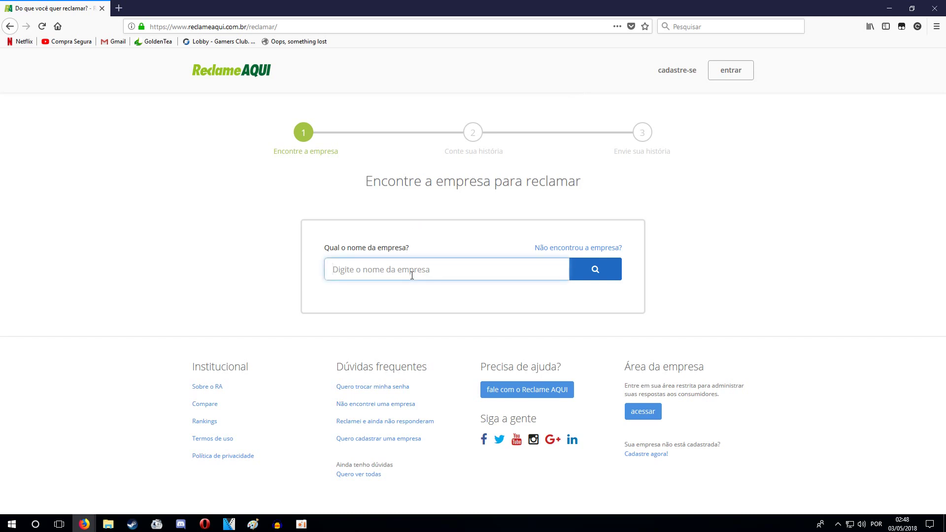
pyautogui.write('kabum')
pyautogui.press('Return')
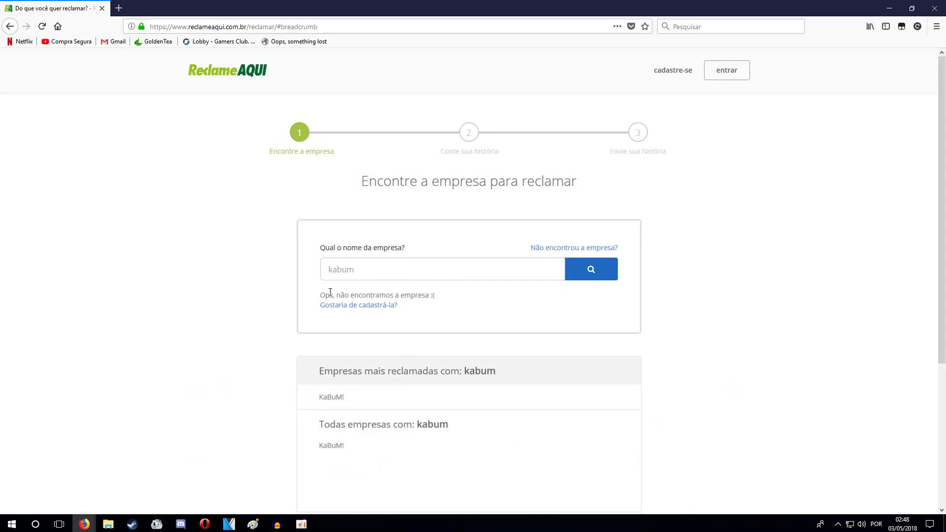
# - Choose KaBuM! as the company to complain about and continue with the consumer profile
pyautogui.scroll(-1, 345, 325)
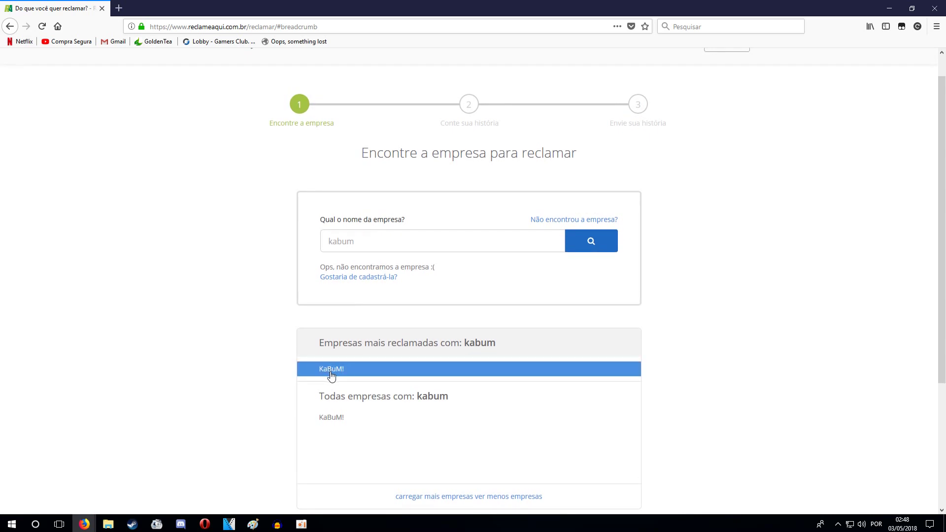
pyautogui.click(331, 372)
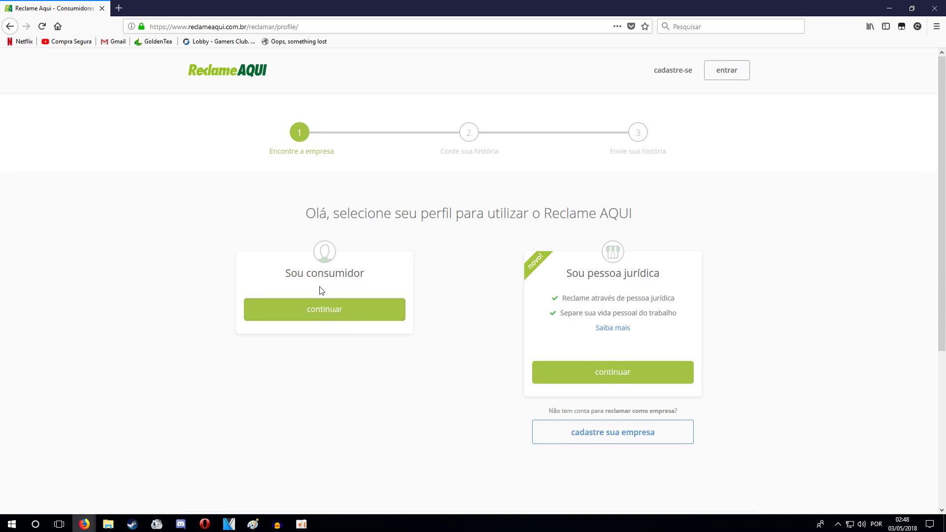
pyautogui.click(322, 314)
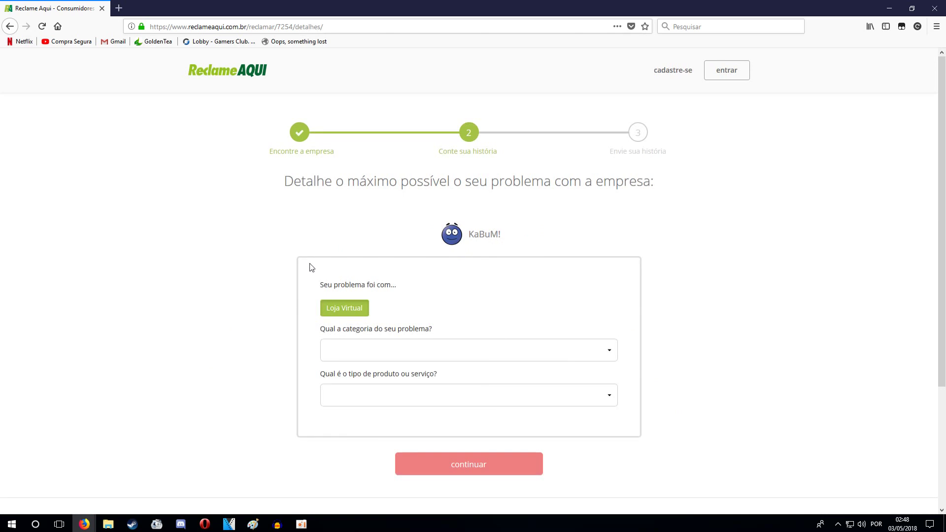
# - Set the problem category to Games e Jogos, the product type to Console (Videogame) and the problem to Divergência de valores
pyautogui.scroll(-3, 365, 237)
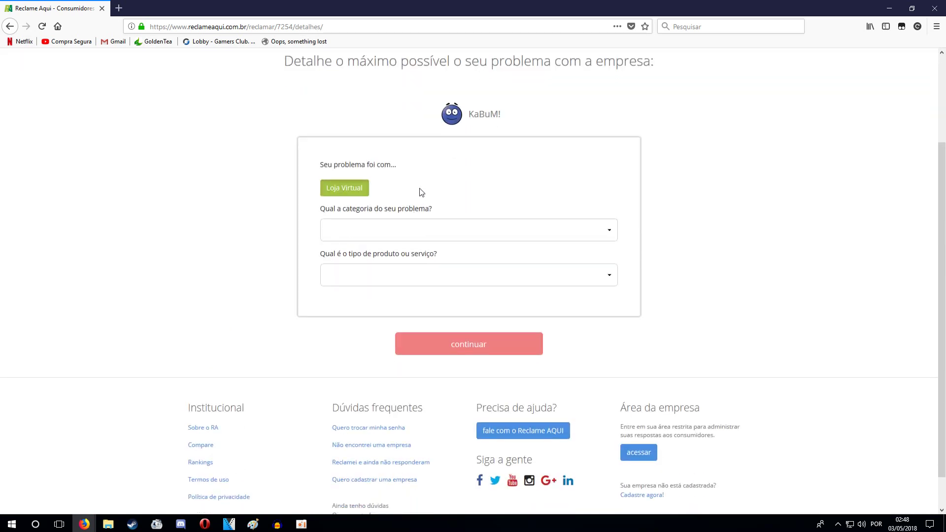
pyautogui.click(386, 224)
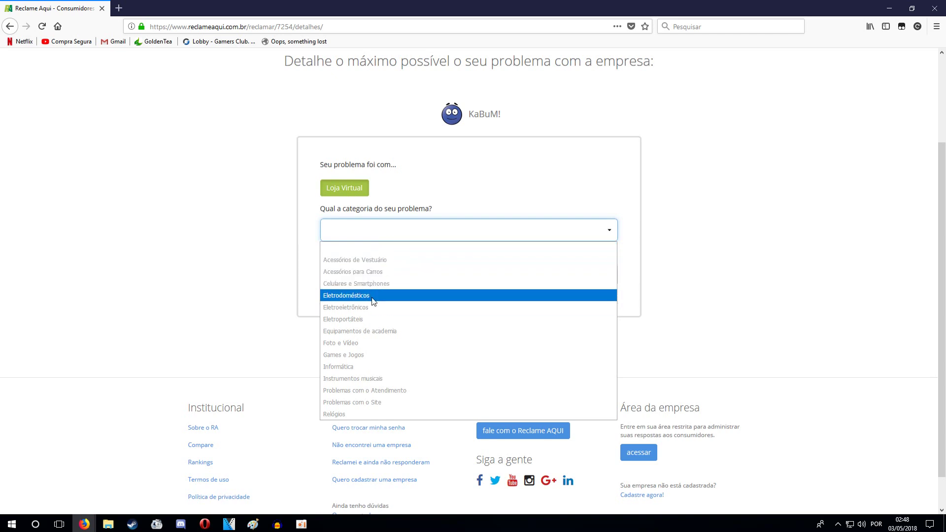
pyautogui.click(365, 353)
pyautogui.click(386, 276)
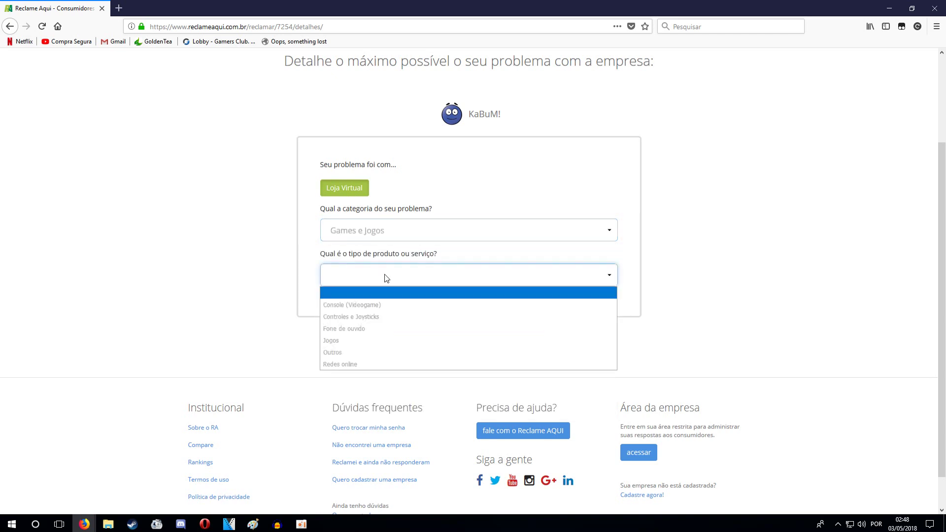
pyautogui.click(365, 305)
pyautogui.click(376, 320)
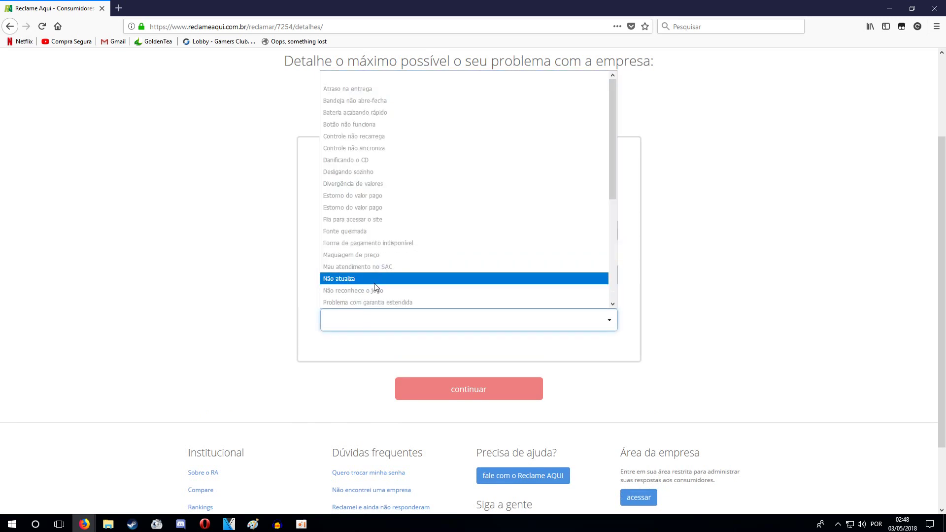
pyautogui.click(365, 184)
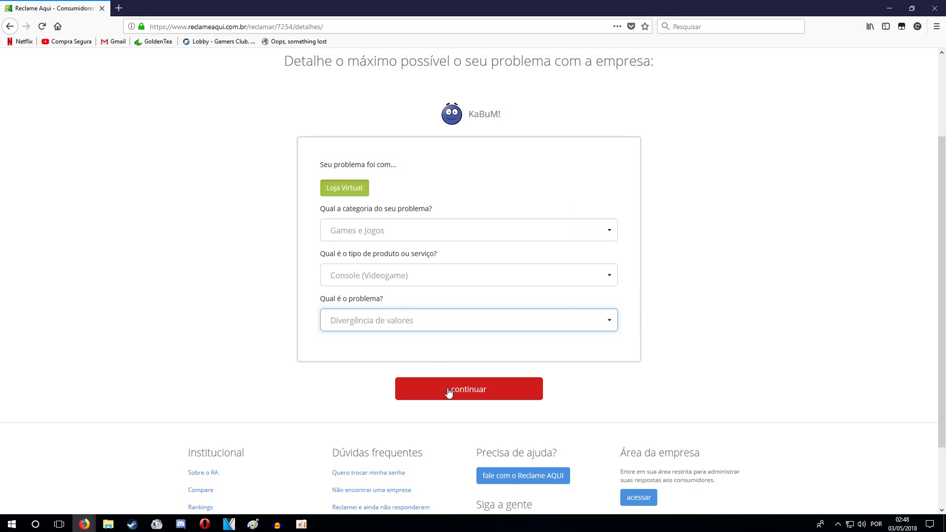
# - Review the options available for the problem category, product type and specific problem
pyautogui.click(384, 232)
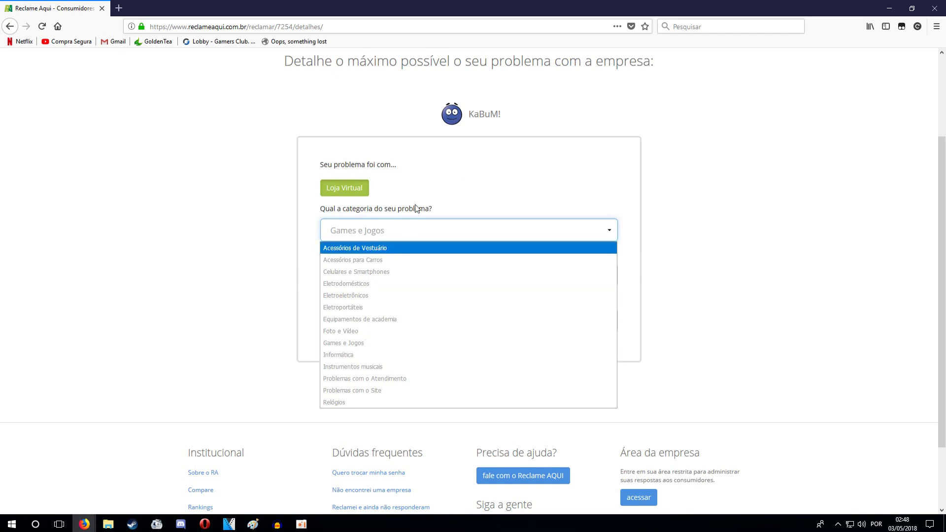
pyautogui.click(441, 184)
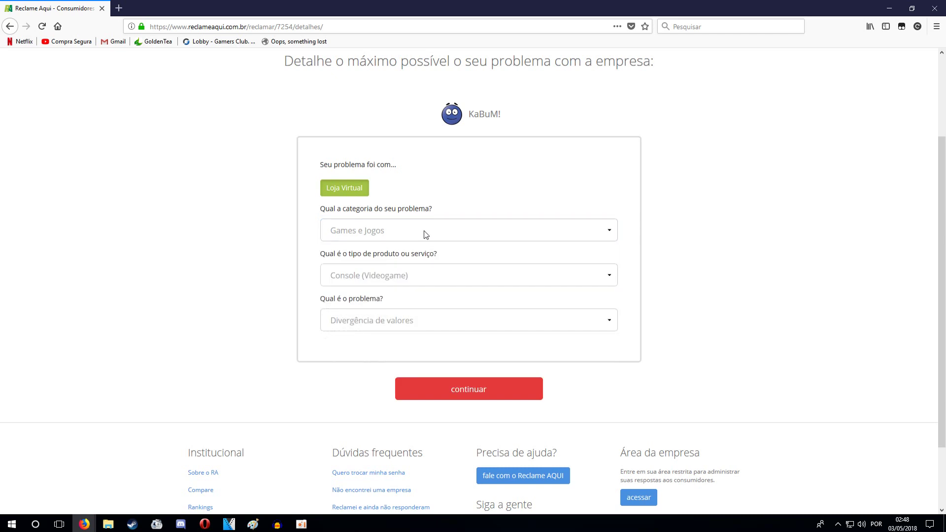
pyautogui.click(405, 277)
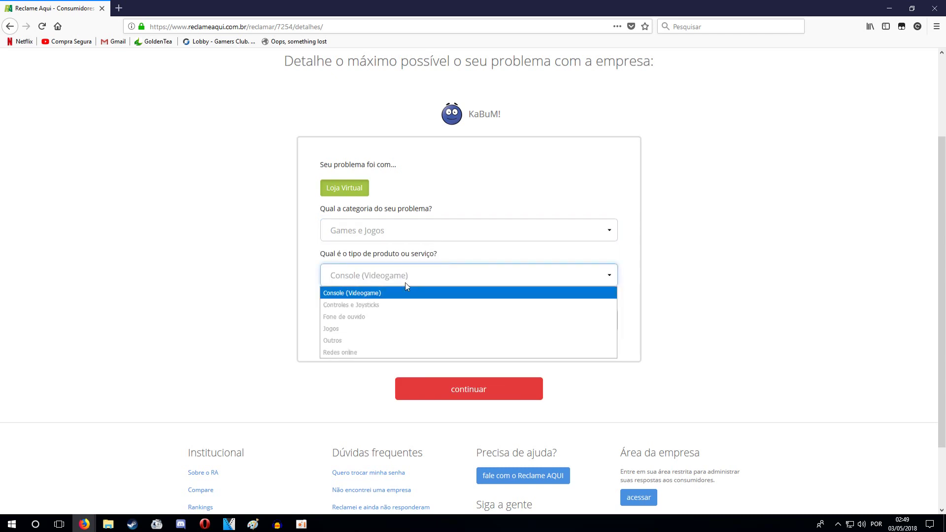
pyautogui.click(482, 190)
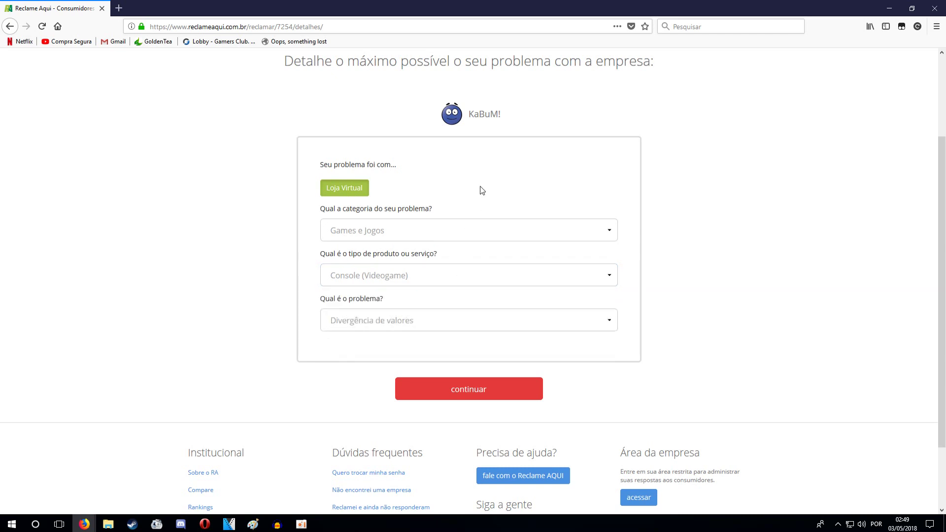
pyautogui.click(456, 328)
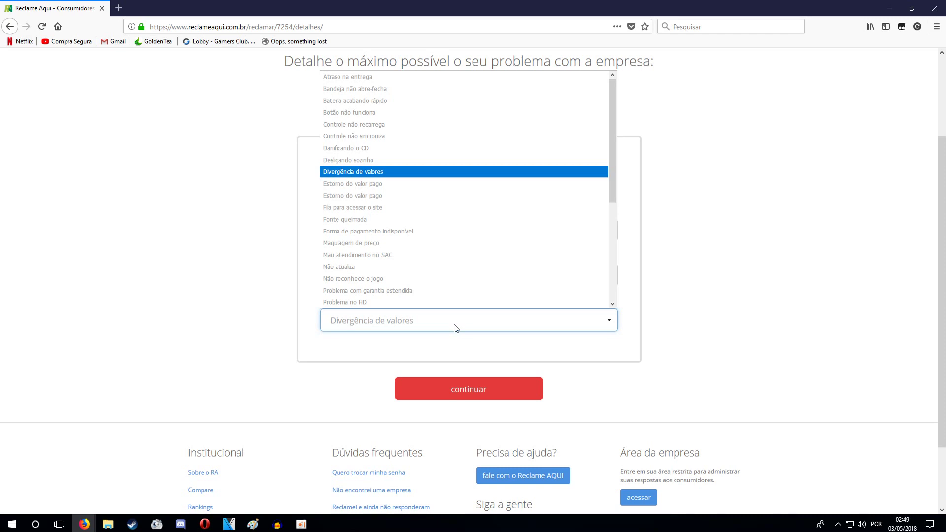
pyautogui.click(456, 329)
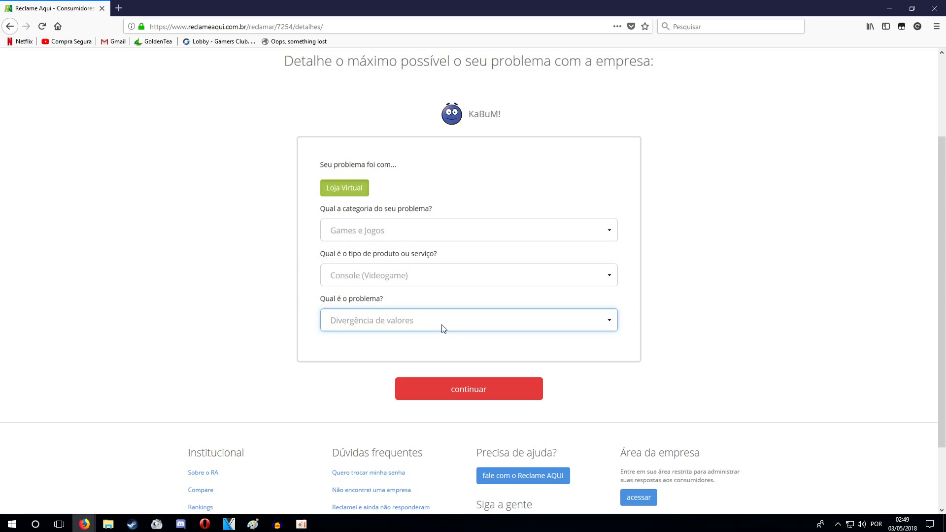
# - Continue to the complaint story form and title the complaint "jogo usado"
pyautogui.click(465, 396)
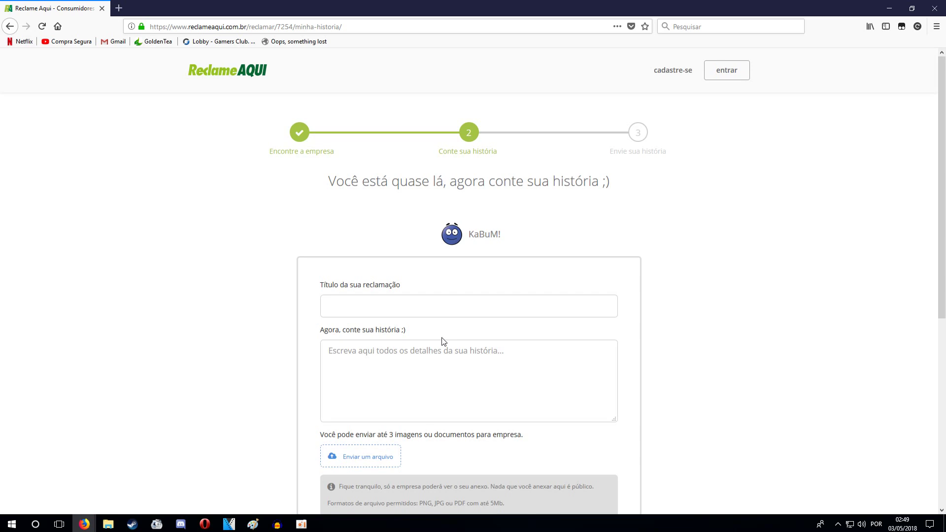
pyautogui.click(392, 312)
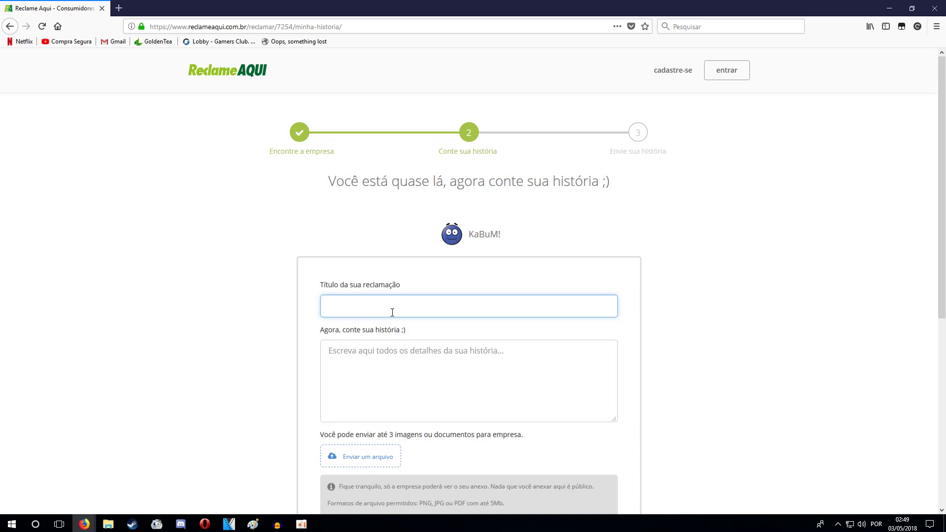
pyautogui.write('jogo usado')
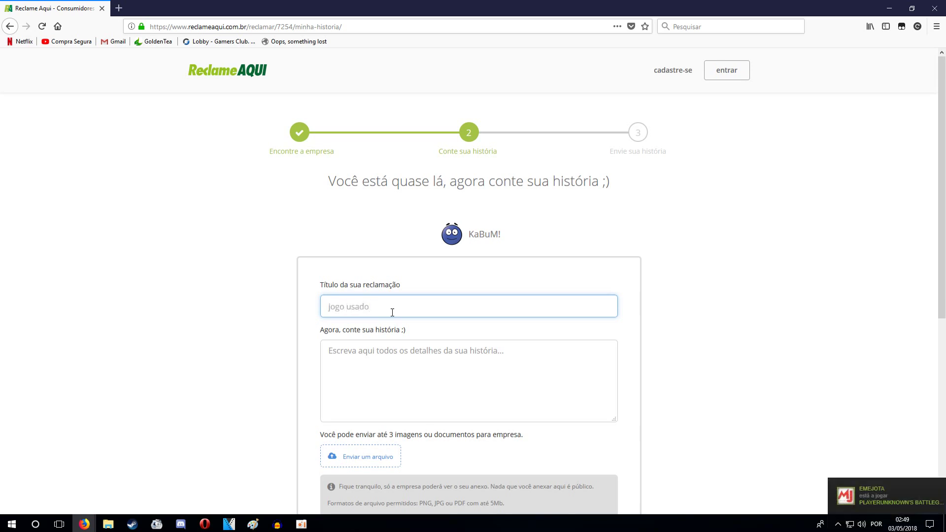
# - Write the complaint story as "numero do pedido", a blank line, and "estou um problema o jogo não"
pyautogui.click(368, 355)
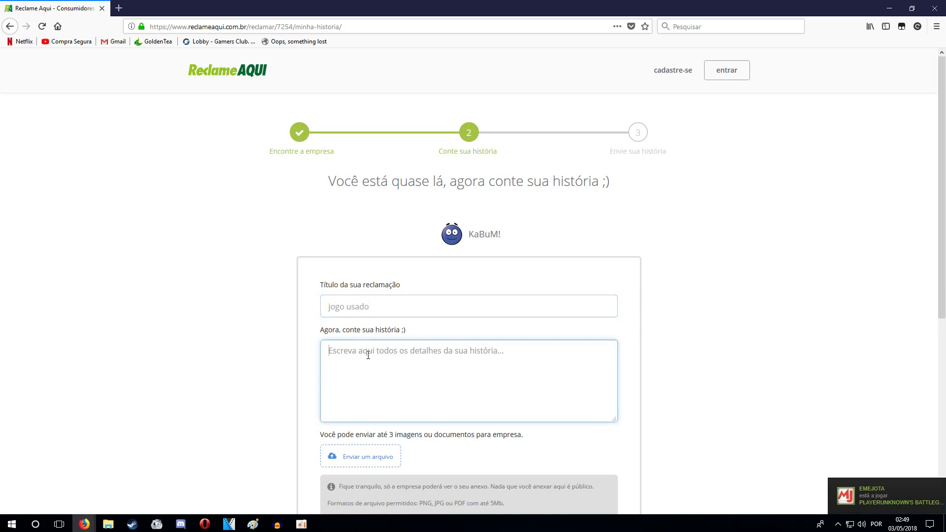
pyautogui.scroll(-3, 368, 356)
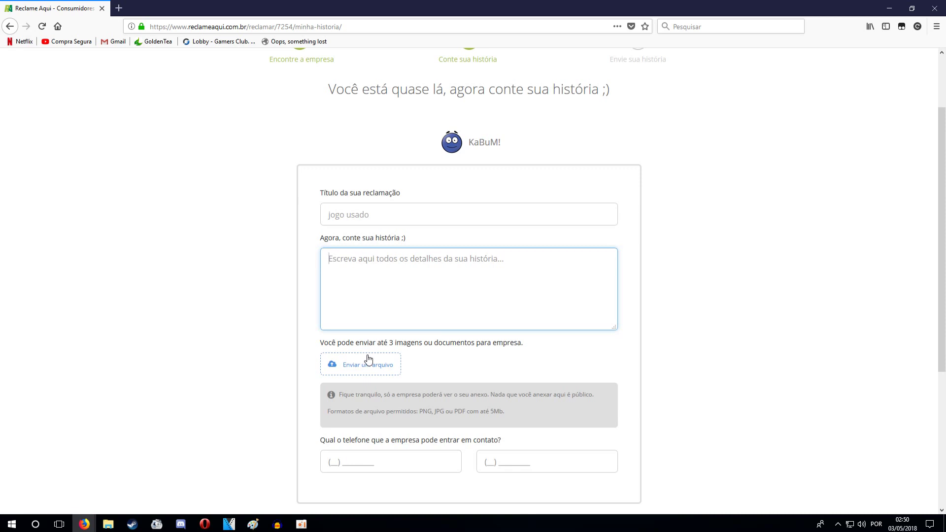
pyautogui.write('n')
pyautogui.press('BackSpace')
pyautogui.write('nu')
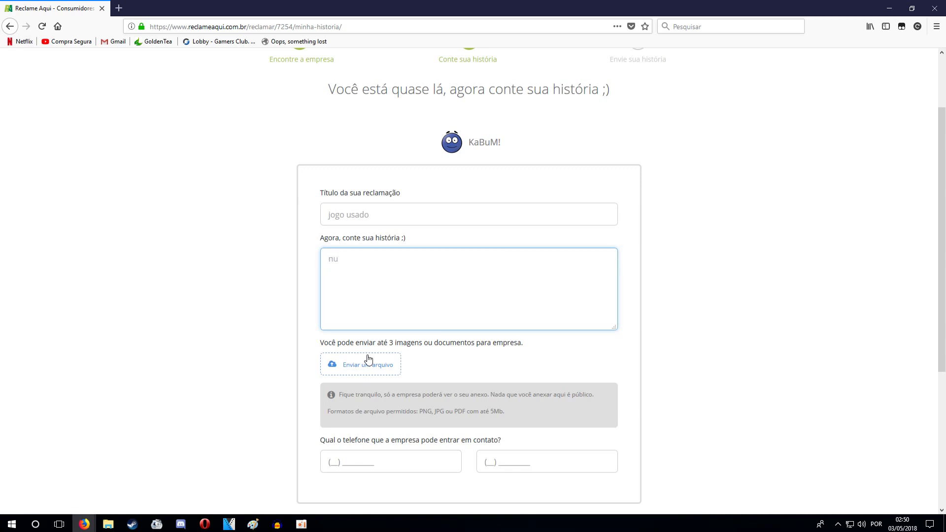
pyautogui.write('mero do pedi')
pyautogui.press('BackSpace')
pyautogui.write('dido')
pyautogui.press('Return')
pyautogui.press('Return')
pyautogui.write('estou um prob')
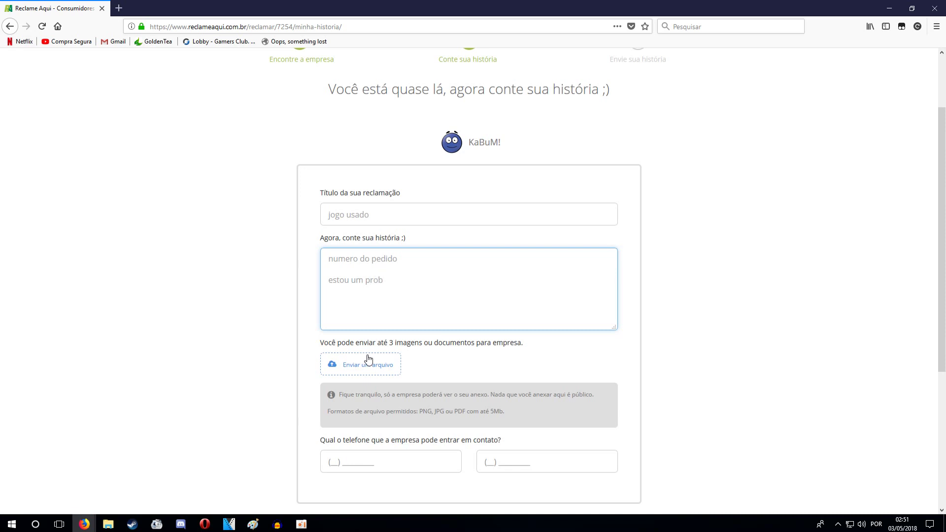
pyautogui.write('lema o jogo não')
pyautogui.scroll(-1, 386, 355)
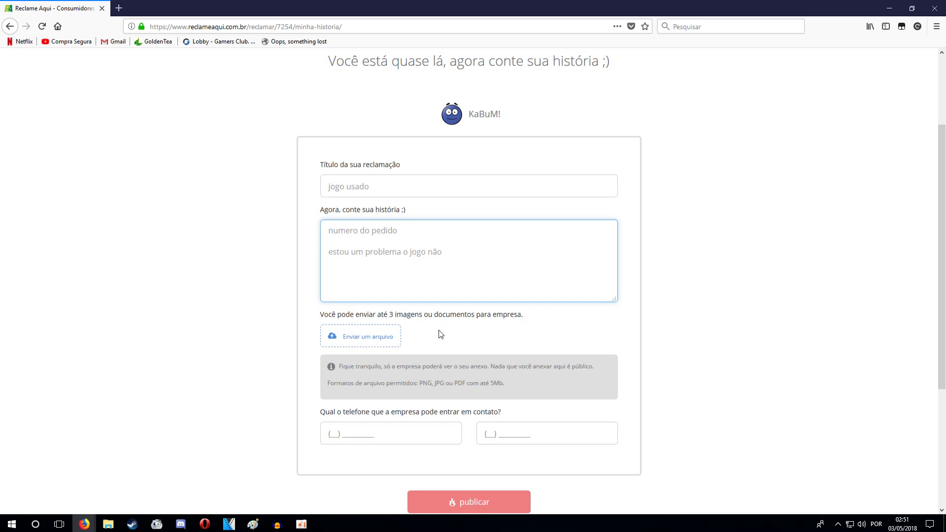
pyautogui.click(358, 338)
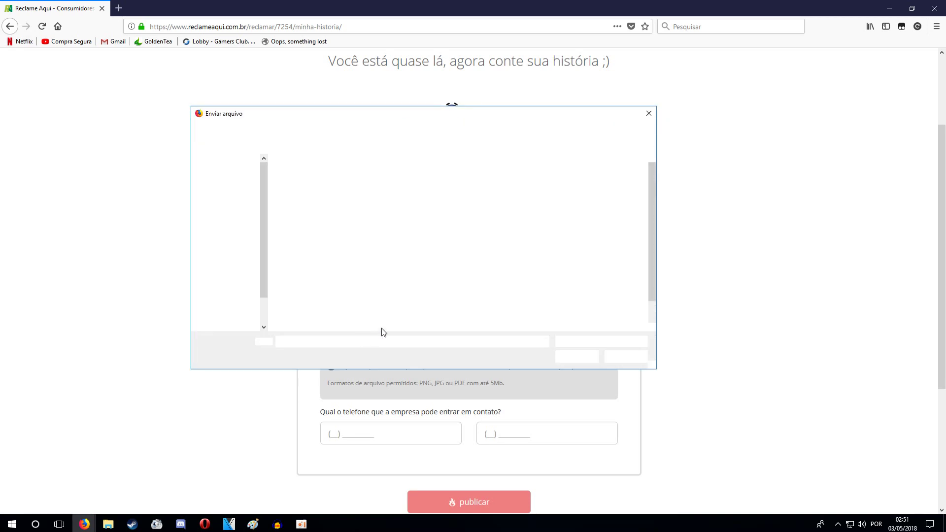
pyautogui.click(648, 112)
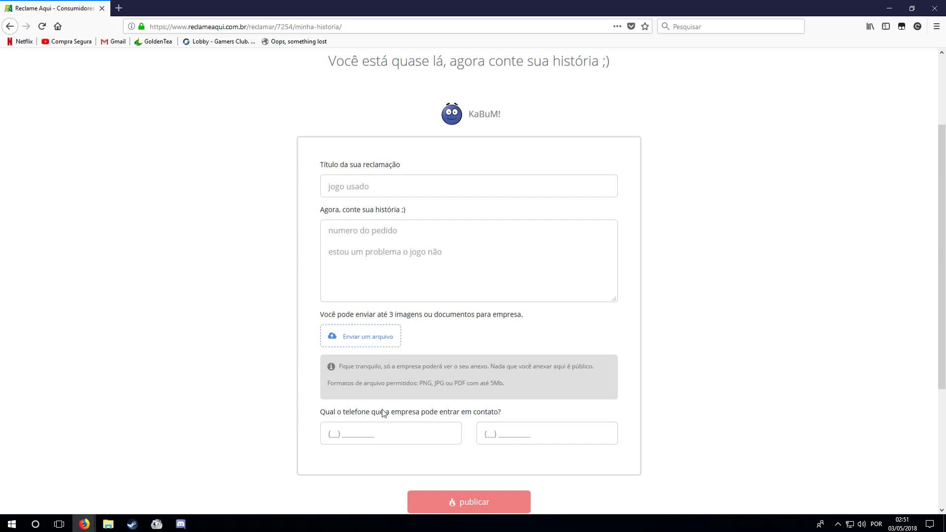
# - Review the complaint form's two contact phone fields and the story text box, leaving the phone numbers blank
pyautogui.scroll(-2, 364, 397)
pyautogui.click(338, 382)
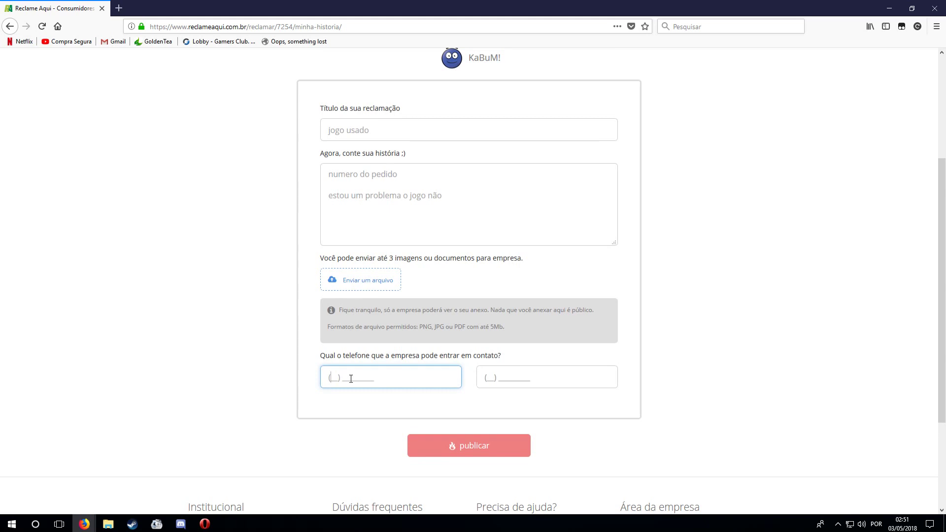
pyautogui.click(505, 378)
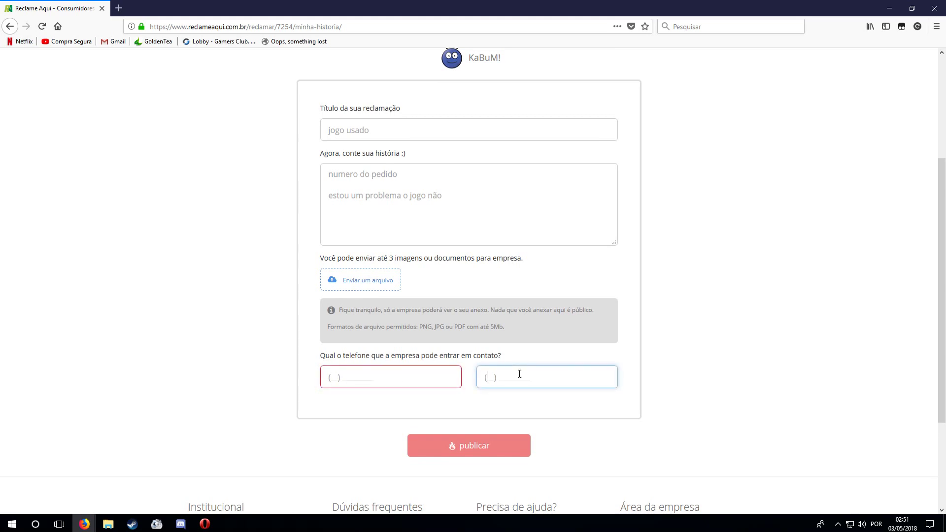
pyautogui.click(406, 378)
pyautogui.moveTo(487, 378); pyautogui.dragTo(506, 378)
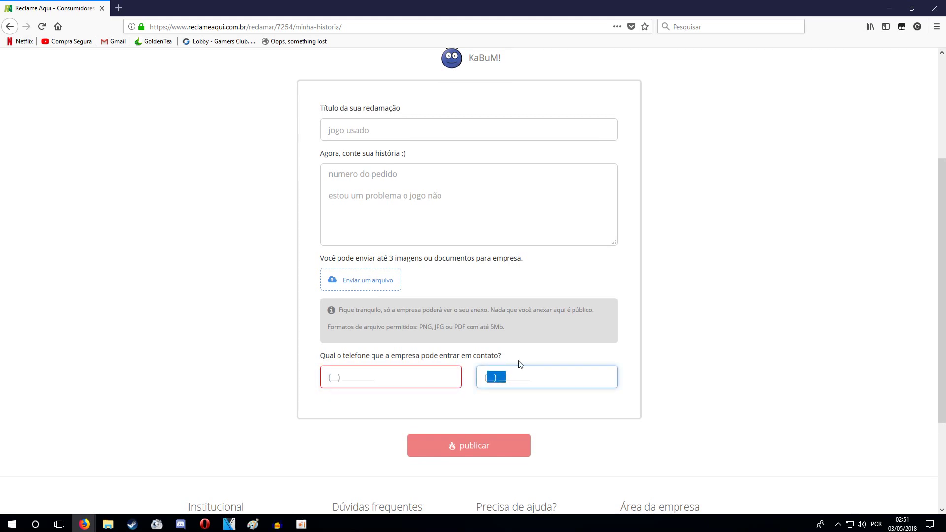
pyautogui.click(519, 359)
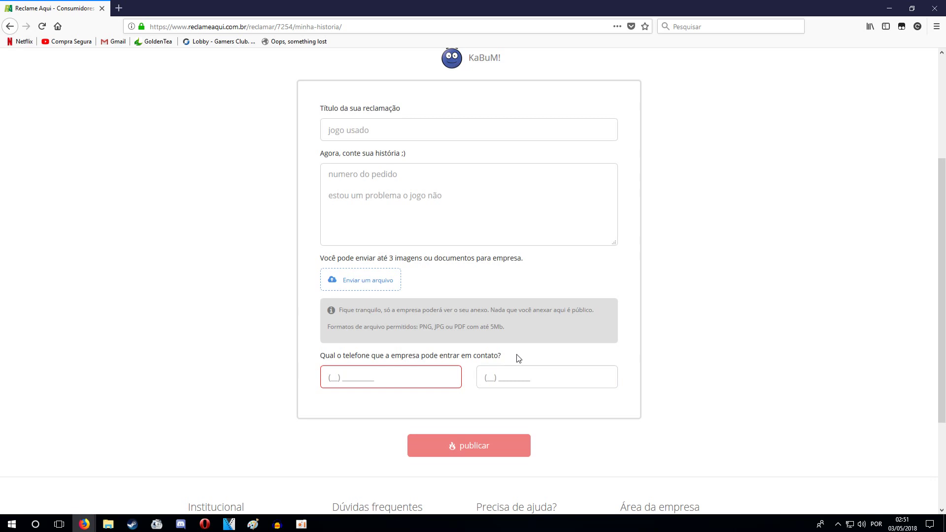
pyautogui.click(386, 174)
pyautogui.click(444, 202)
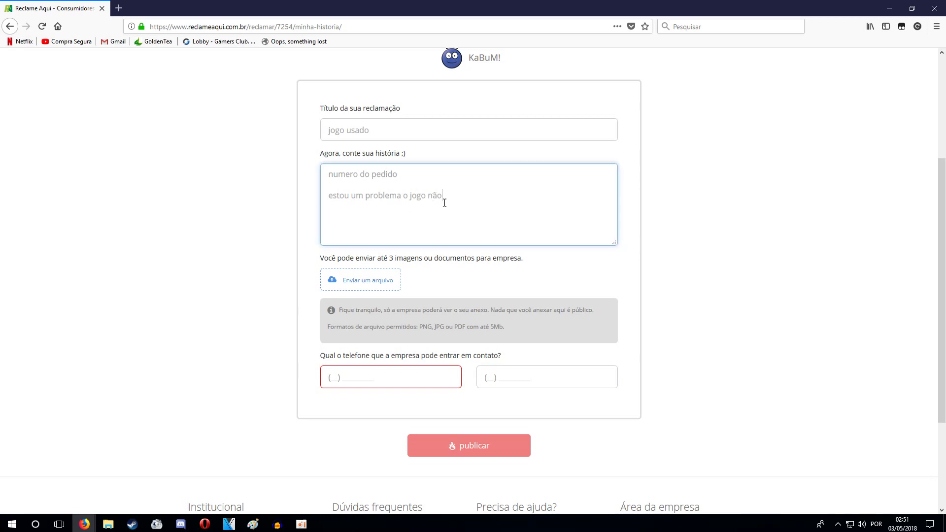
pyautogui.click(465, 176)
pyautogui.click(381, 379)
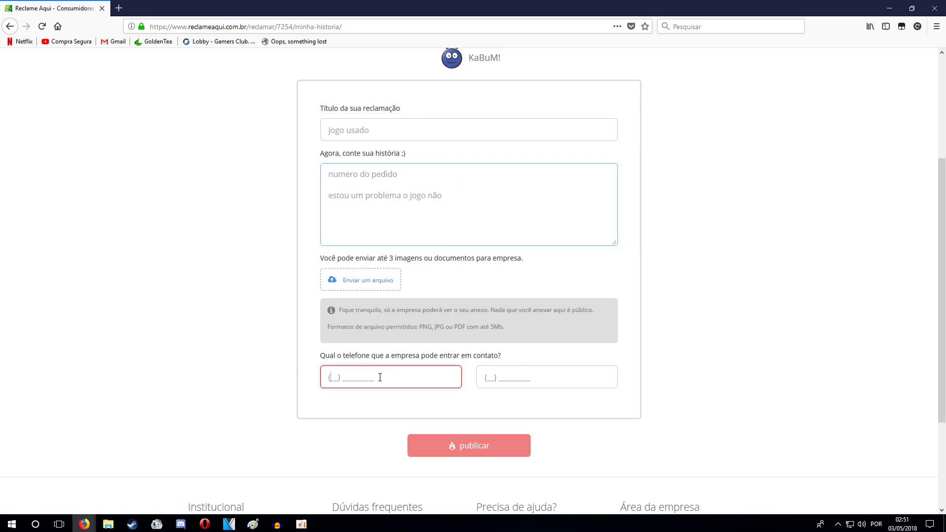
pyautogui.click(374, 197)
pyautogui.click(390, 384)
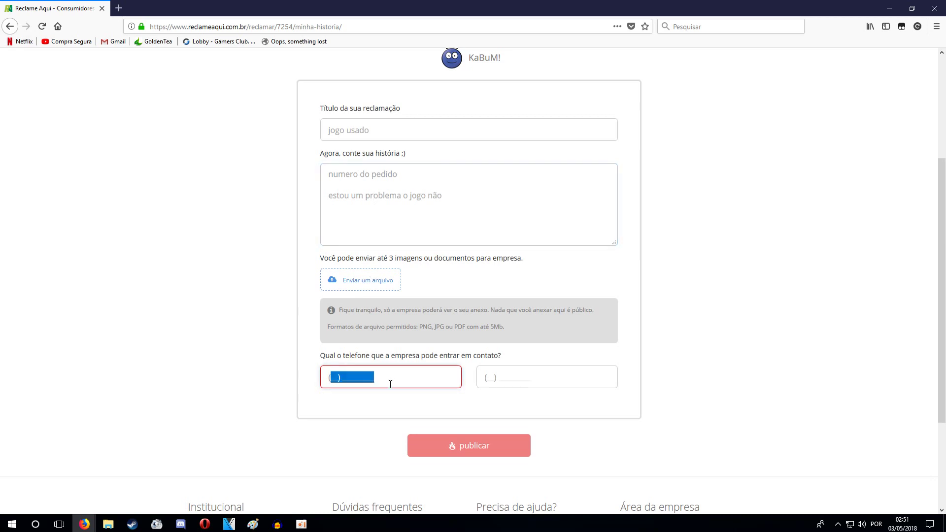
pyautogui.click(532, 385)
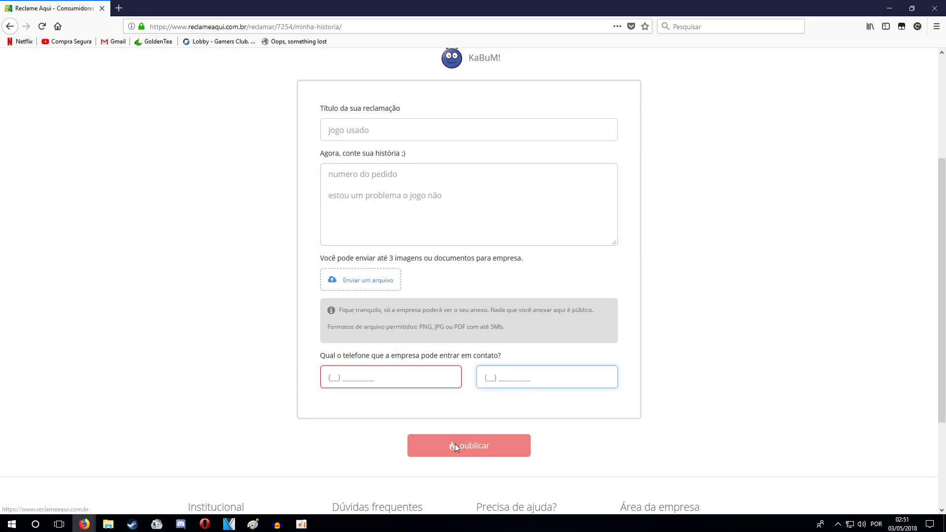
# - Leave the complaint form without publishing and return to the Reclame AQUI home page
pyautogui.scroll(3, 457, 400)
pyautogui.scroll(2, 456, 400)
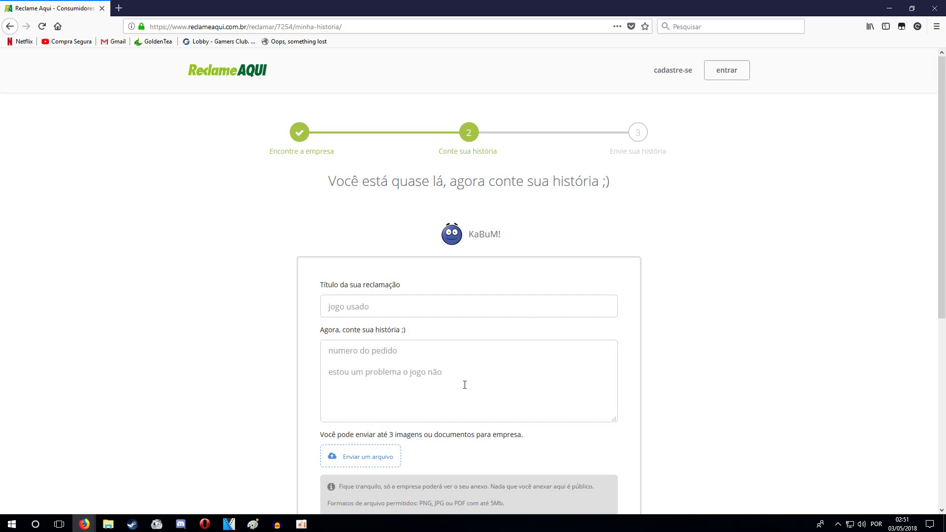
pyautogui.click(207, 71)
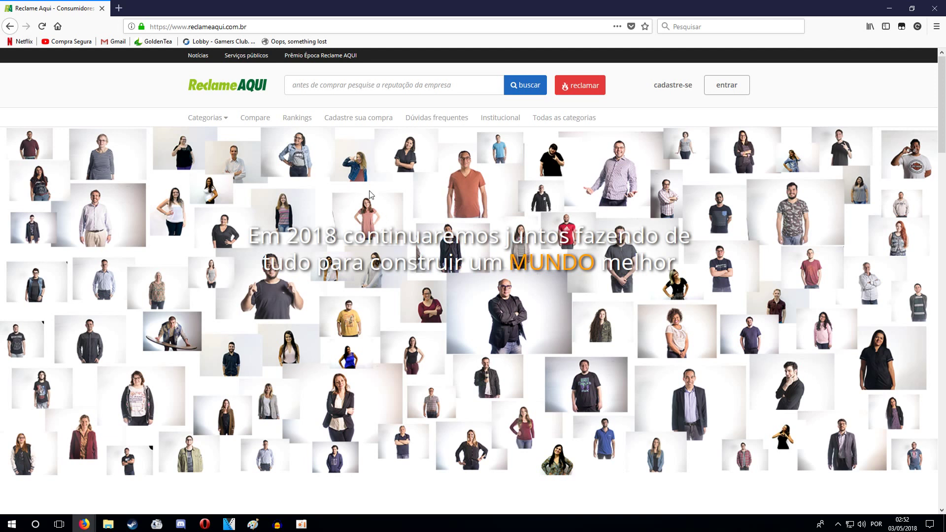
# - Search for the company "magazine luiza" and open the Magazine Luiza - Loja Online reputation page
pyautogui.click(335, 86)
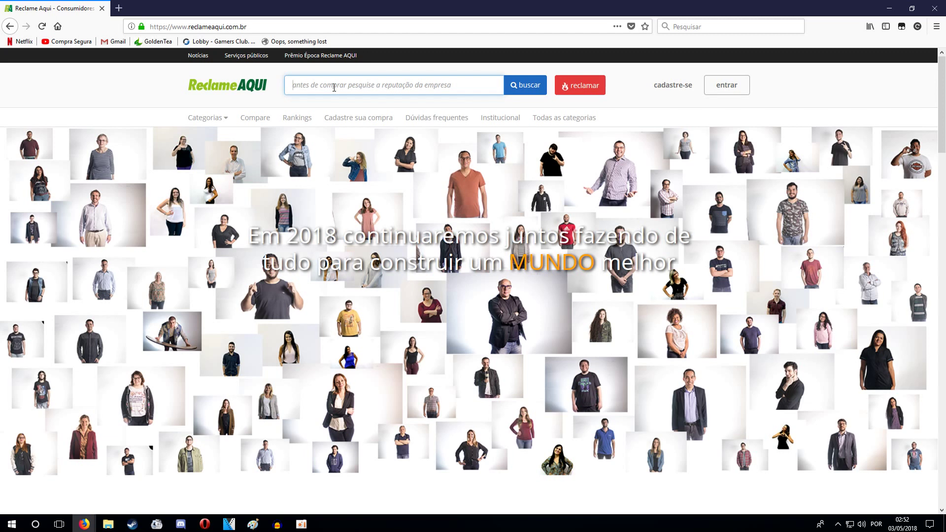
pyautogui.write('magan')
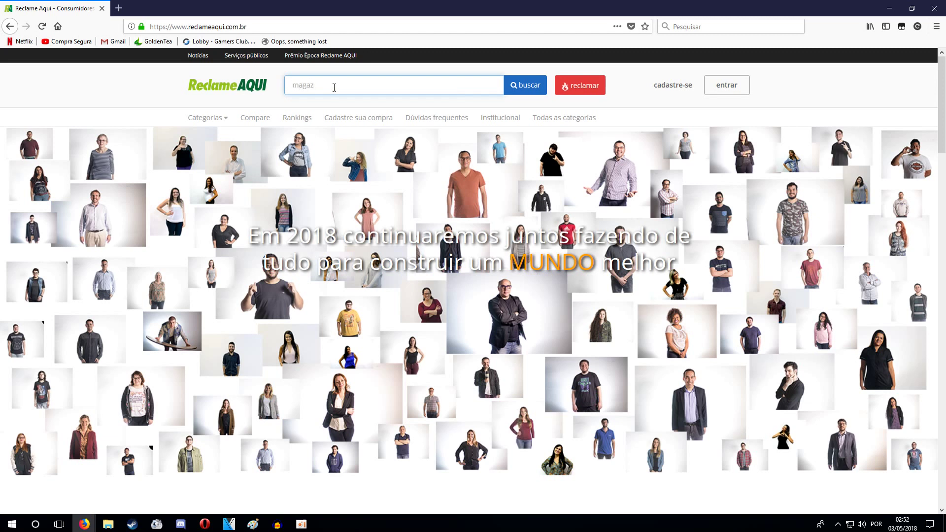
pyautogui.write('ine ')
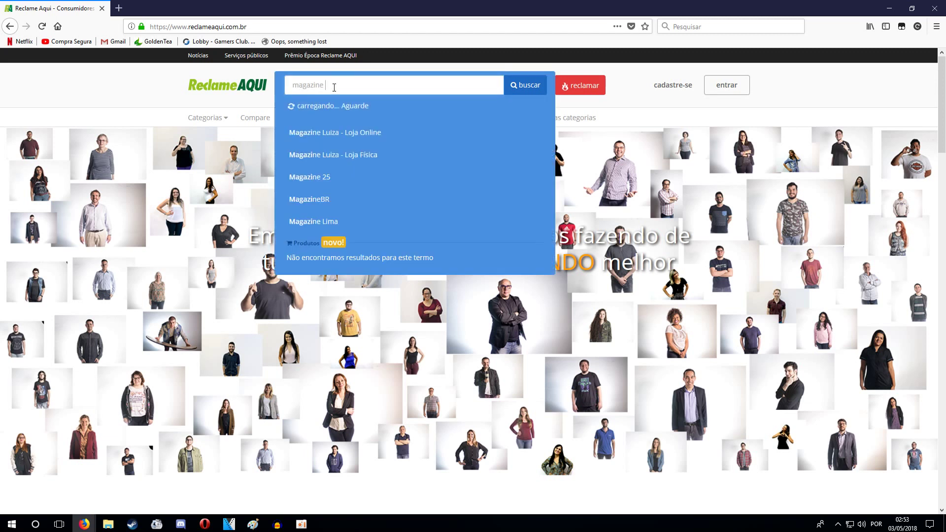
pyautogui.write('luiza')
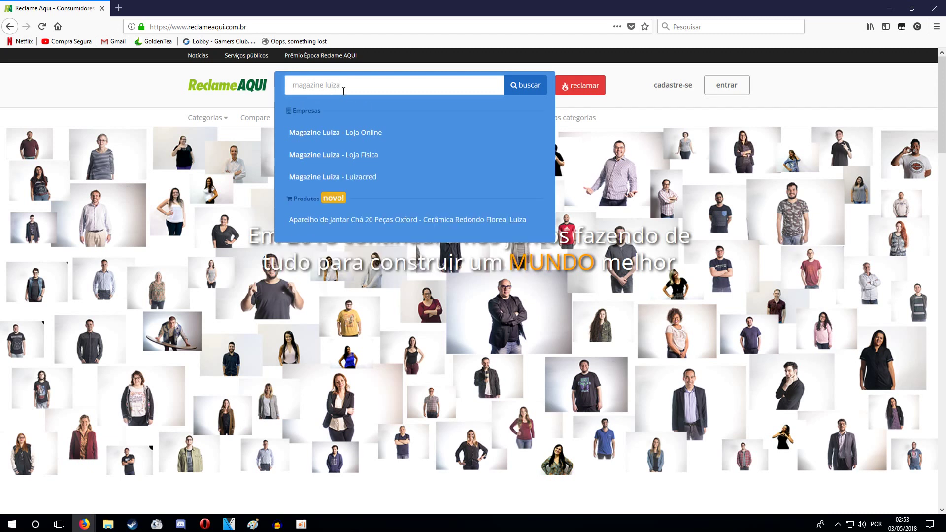
pyautogui.click(337, 133)
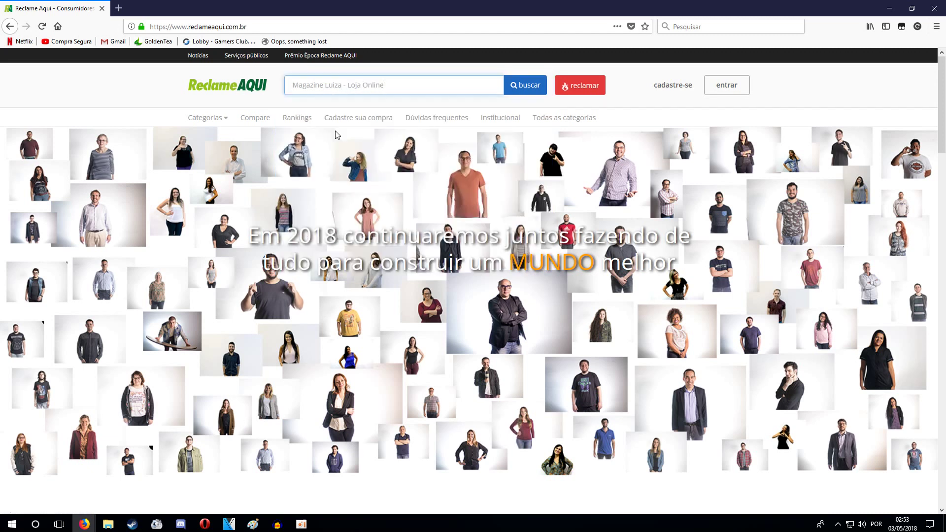
pyautogui.press('Return')
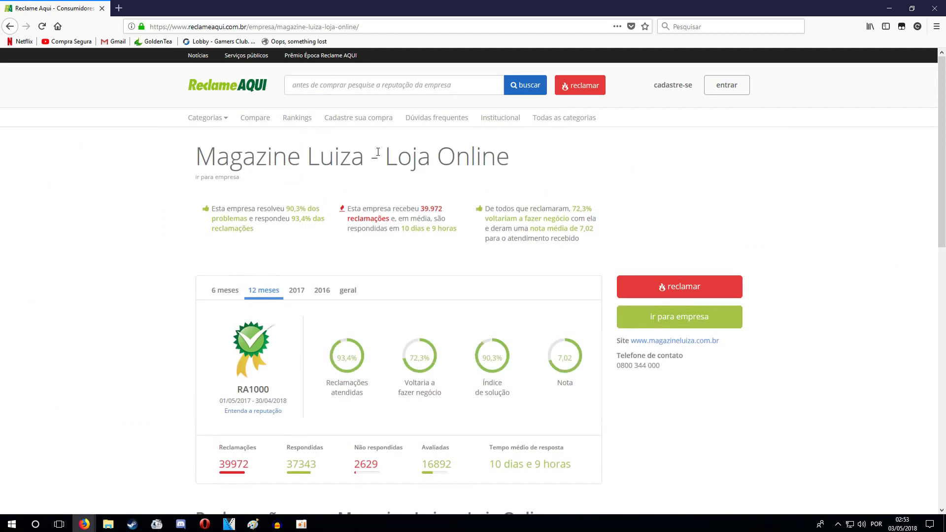
# - Examine Magazine Luiza - Loja Online's 12-month reputation figures, complaint totals and main problems
pyautogui.scroll(-3, 365, 252)
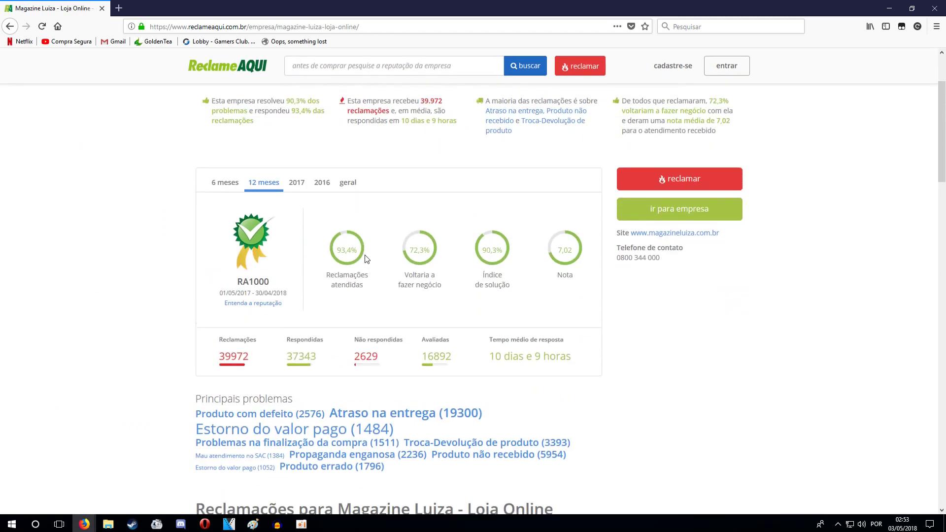
pyautogui.scroll(2, 384, 250)
pyautogui.scroll(1, 447, 190)
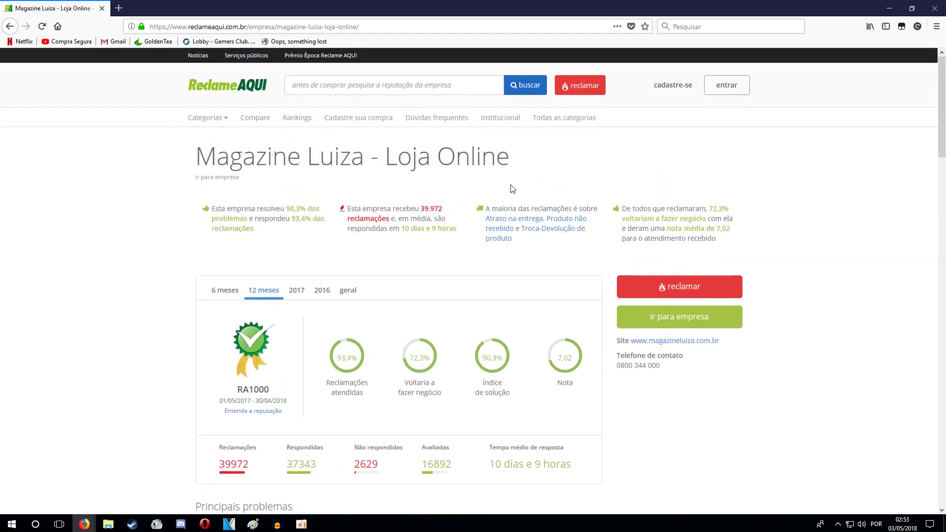
pyautogui.scroll(-3, 492, 222)
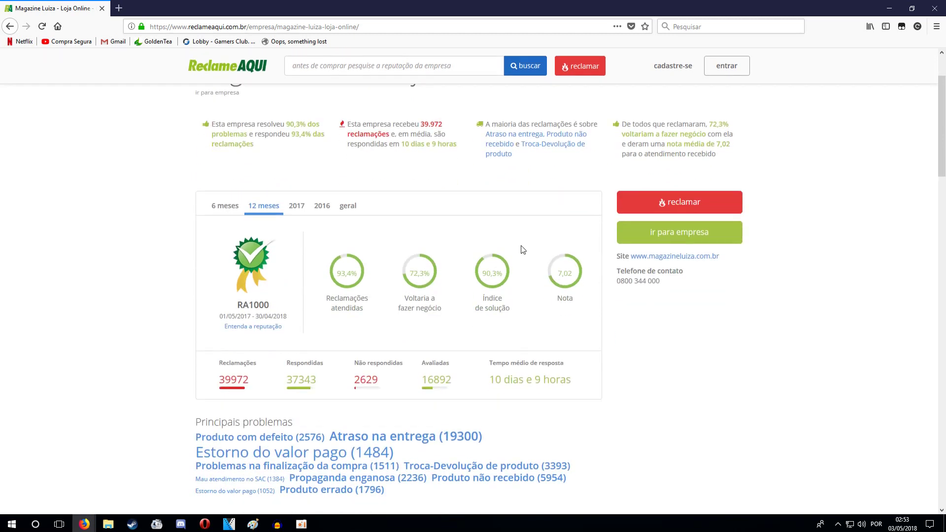